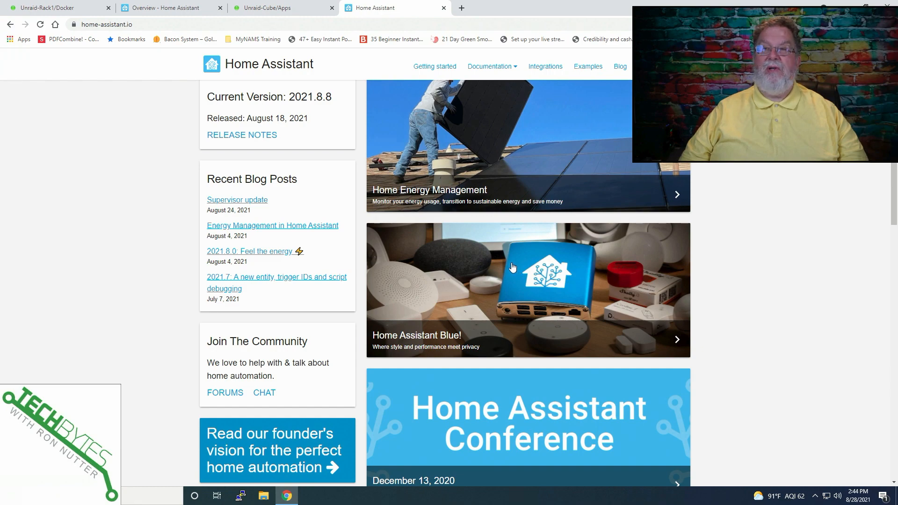
{"action": "scroll", "coordinate": [503, 263], "scroll_direction": "down", "scroll_amount": 4}
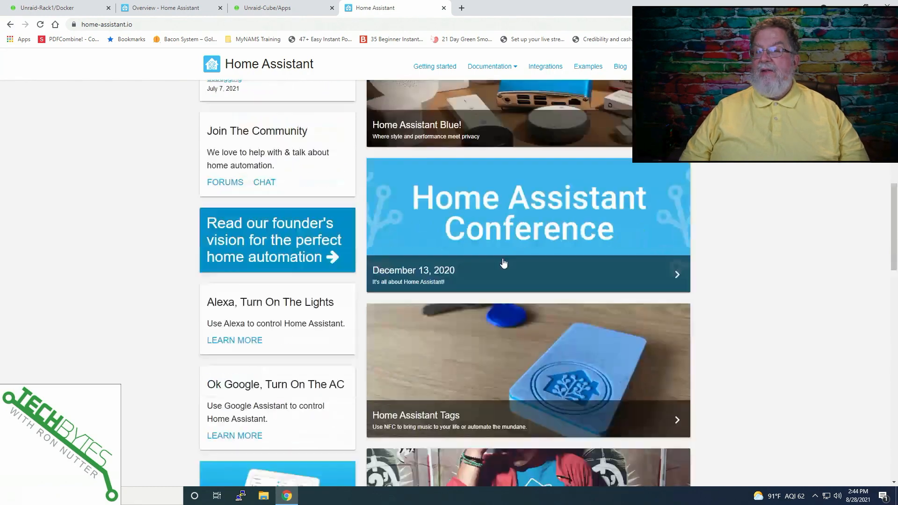
Step: Browse the Home Assistant website and search its integrations list for dns
{"action": "scroll", "coordinate": [485, 262], "scroll_direction": "up", "scroll_amount": 12}
{"action": "mouse_move", "coordinate": [491, 67]}
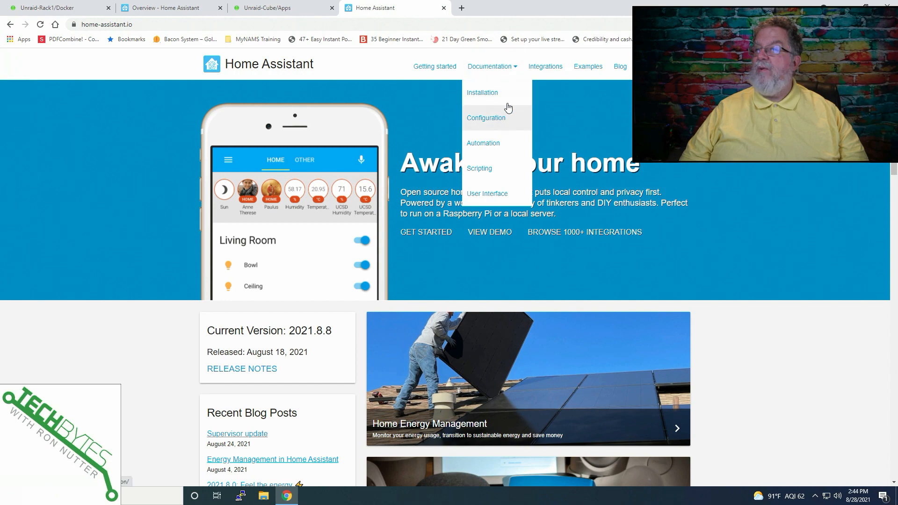
{"action": "left_click", "coordinate": [537, 72]}
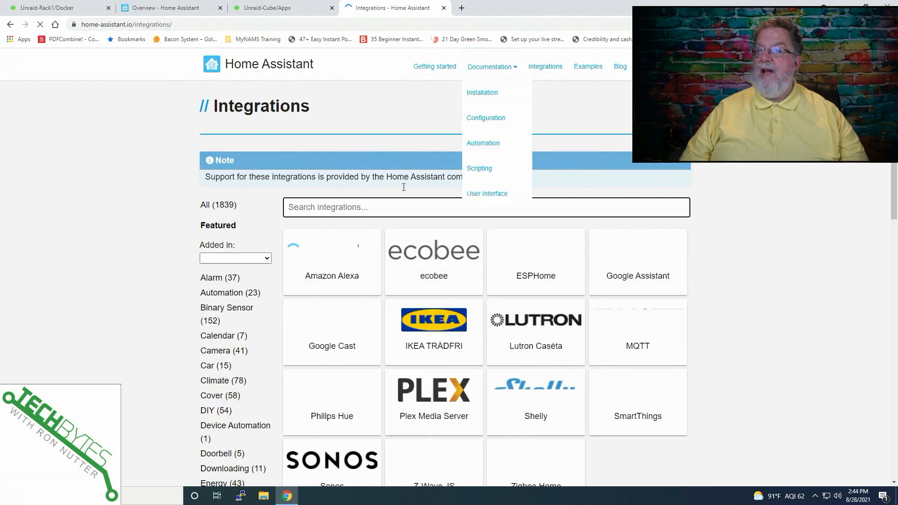
{"action": "scroll", "coordinate": [314, 237], "scroll_direction": "down", "scroll_amount": 3}
{"action": "scroll", "coordinate": [317, 238], "scroll_direction": "up", "scroll_amount": 1}
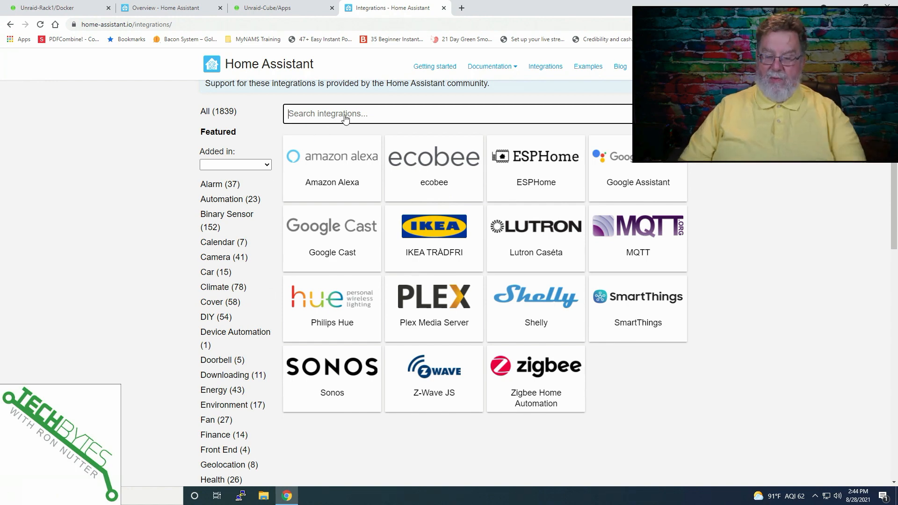
{"action": "type", "text": "dns"}
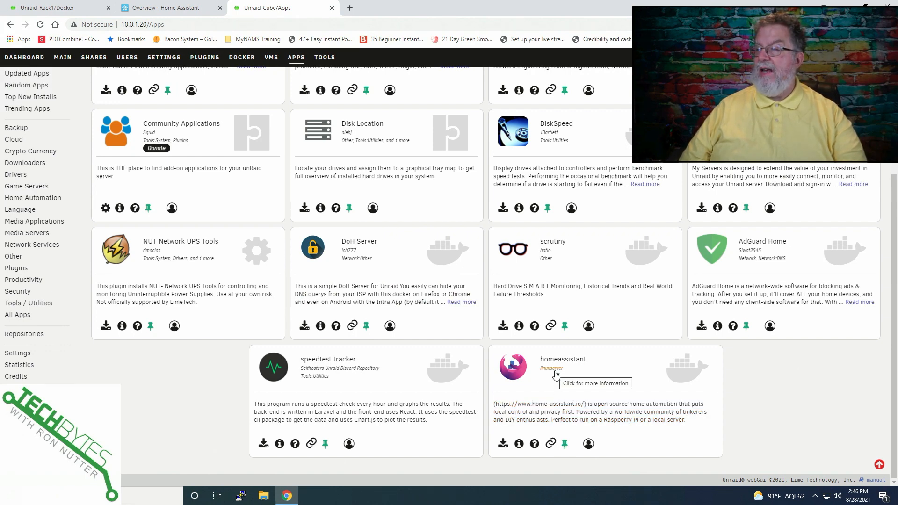
Step: Start installing the homeassistant app with network type Custom : br0 and fixed IP address 10.0.1.222
{"action": "left_click", "coordinate": [502, 443]}
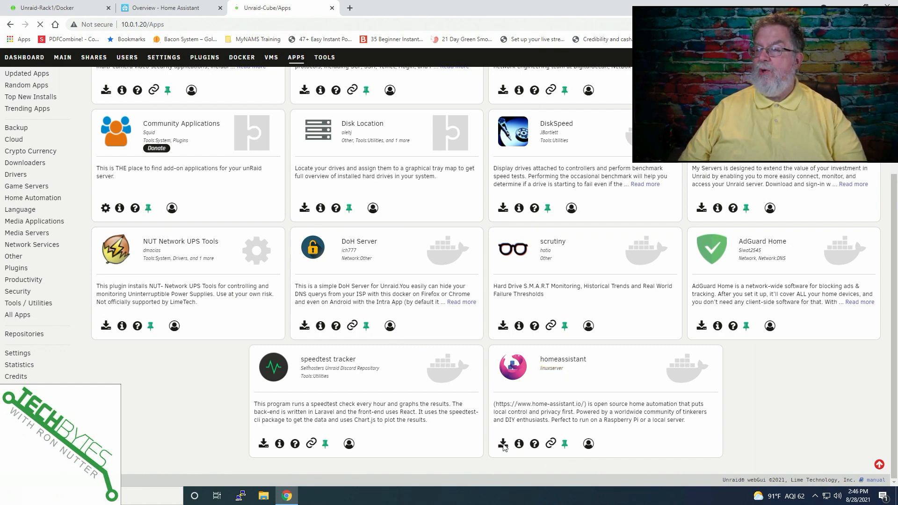
{"action": "left_click", "coordinate": [358, 217]}
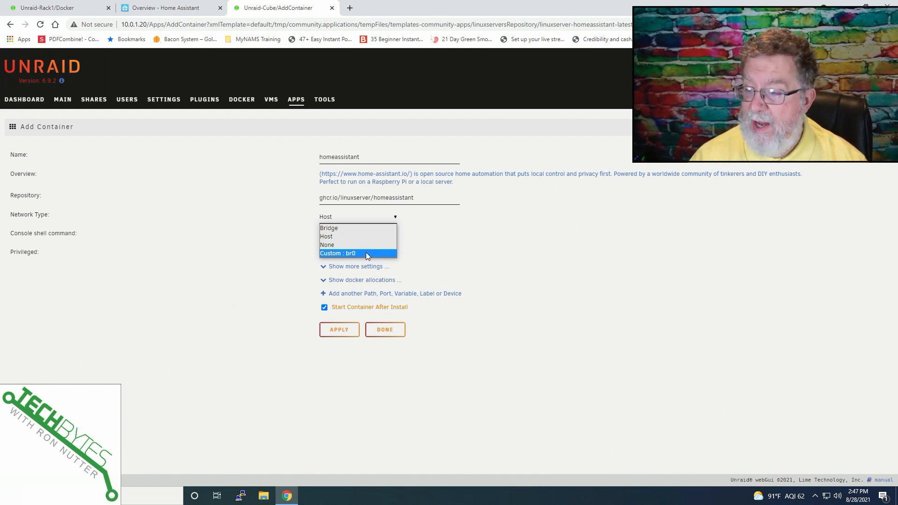
{"action": "left_click", "coordinate": [360, 253]}
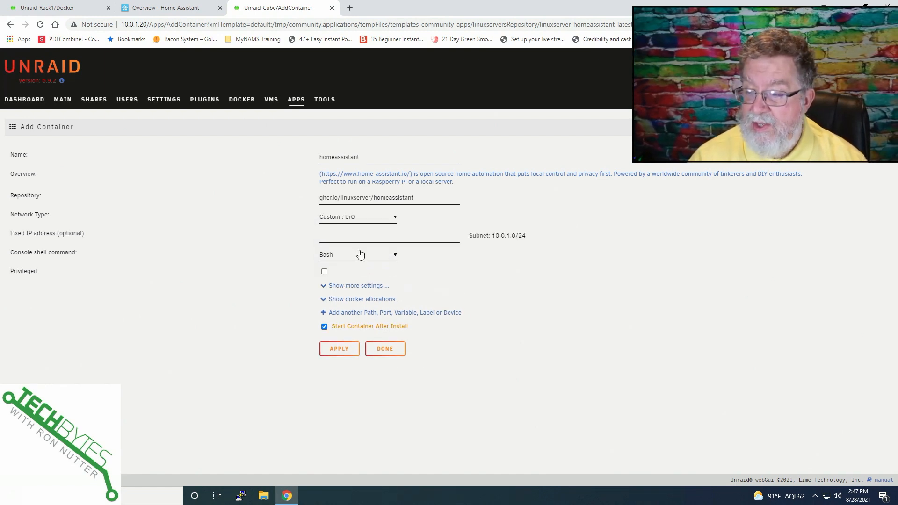
{"action": "left_click", "coordinate": [361, 236]}
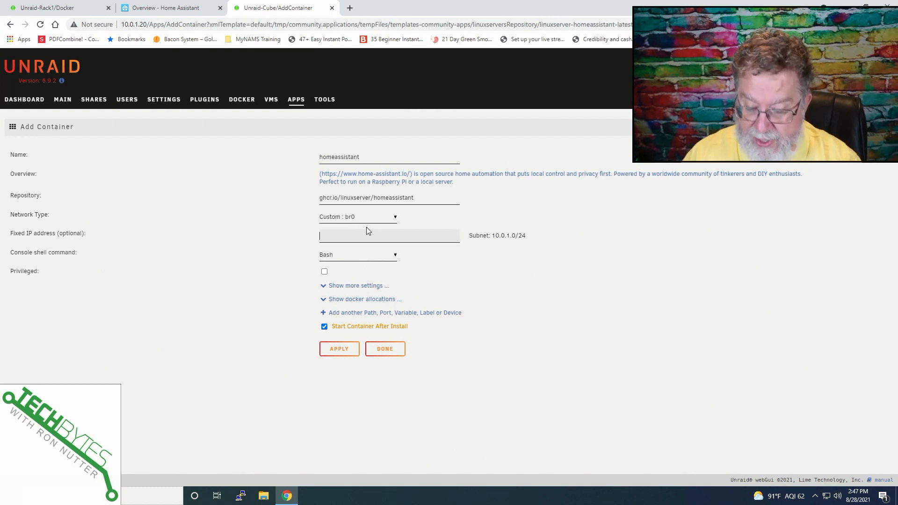
{"action": "type", "text": "10.0.1.222"}
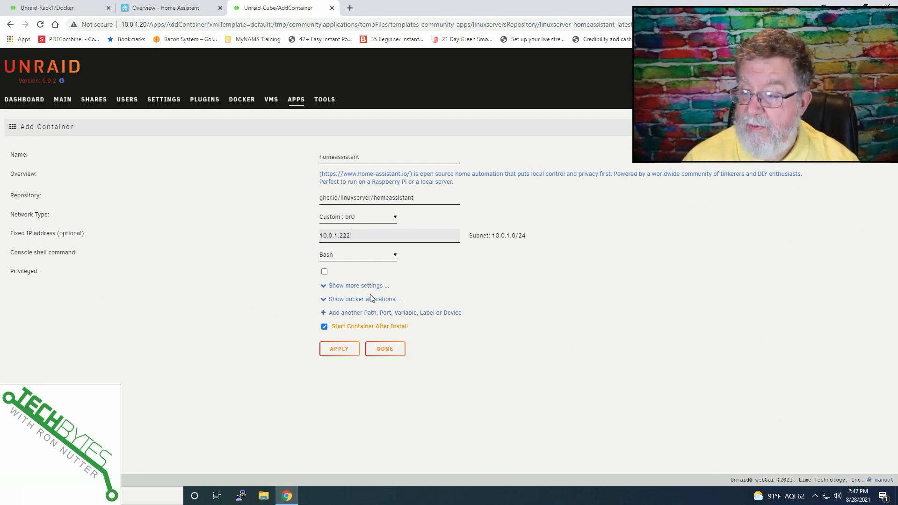
Step: Review the additional container settings, apply the template to create the container, and close the output
{"action": "left_click", "coordinate": [325, 287]}
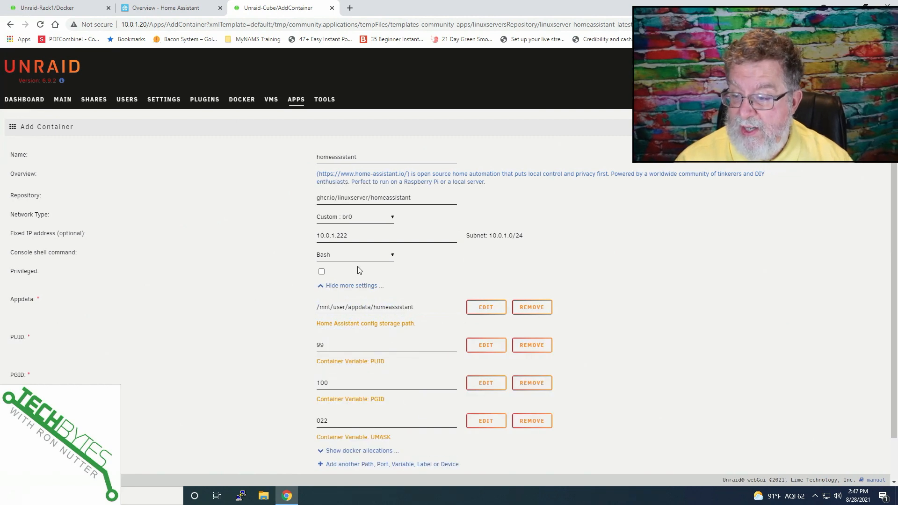
{"action": "scroll", "coordinate": [396, 277], "scroll_direction": "down", "scroll_amount": 1}
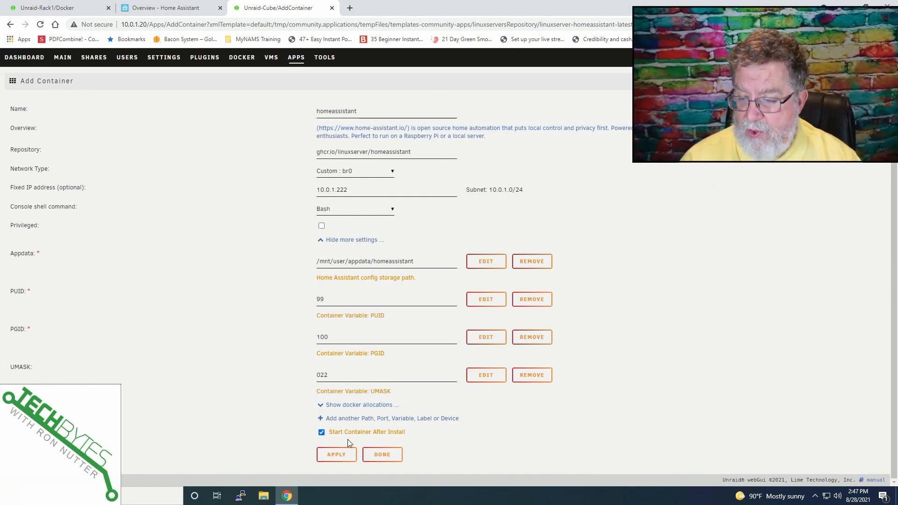
{"action": "left_click", "coordinate": [335, 460]}
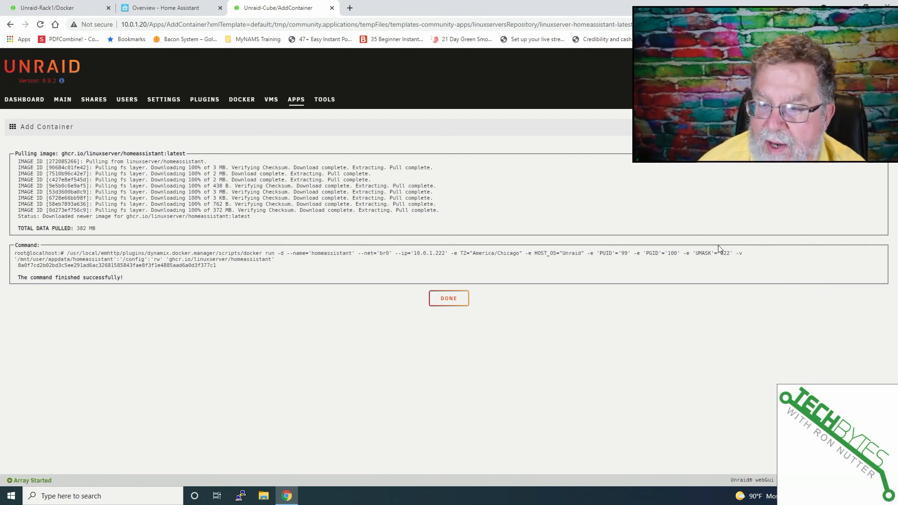
{"action": "left_click", "coordinate": [449, 301]}
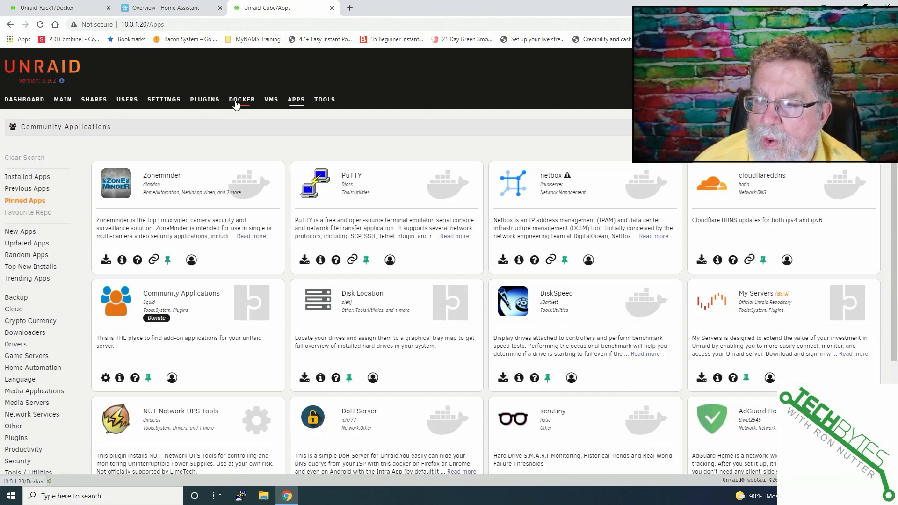
Step: View the homeassistant container's log from the Docker containers list
{"action": "left_click", "coordinate": [236, 103]}
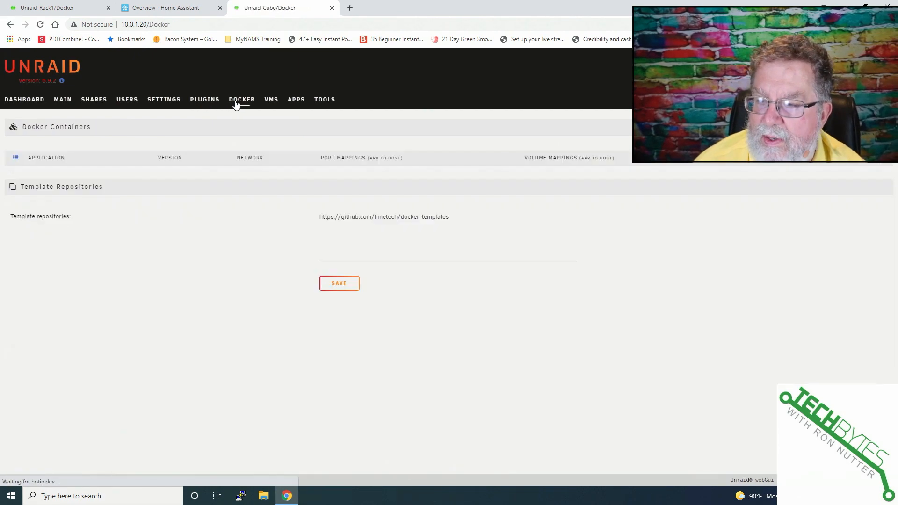
{"action": "left_click", "coordinate": [16, 178]}
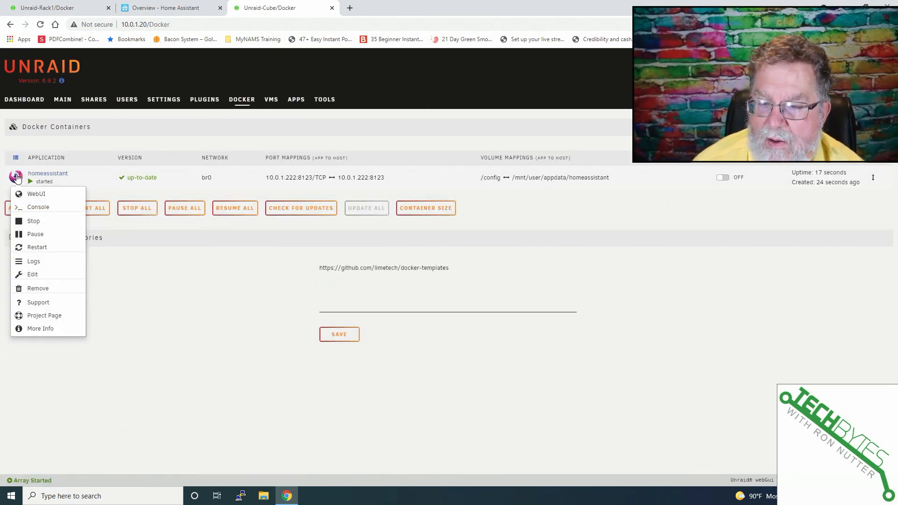
{"action": "left_click", "coordinate": [37, 265]}
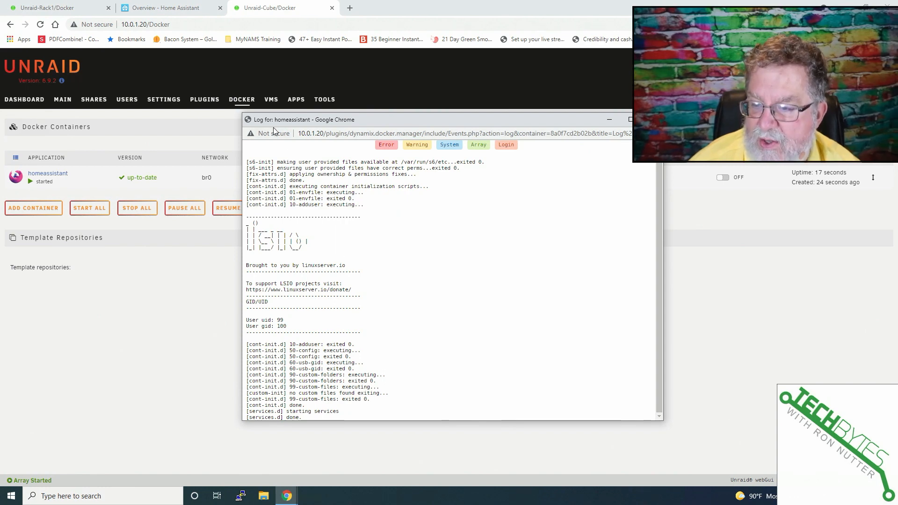
{"action": "double_click", "coordinate": [248, 121]}
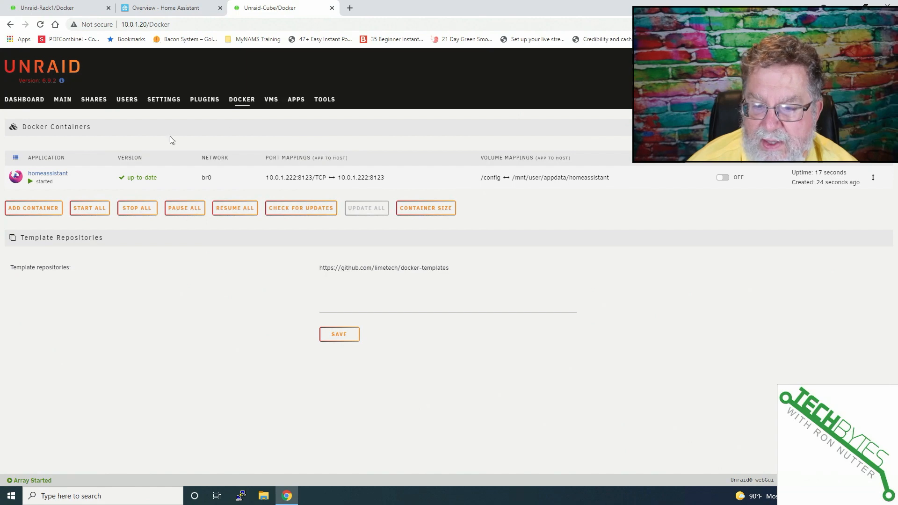
Step: Open the container's web UI and create a user account named admin, entering and confirming the account password
{"action": "left_click", "coordinate": [17, 178]}
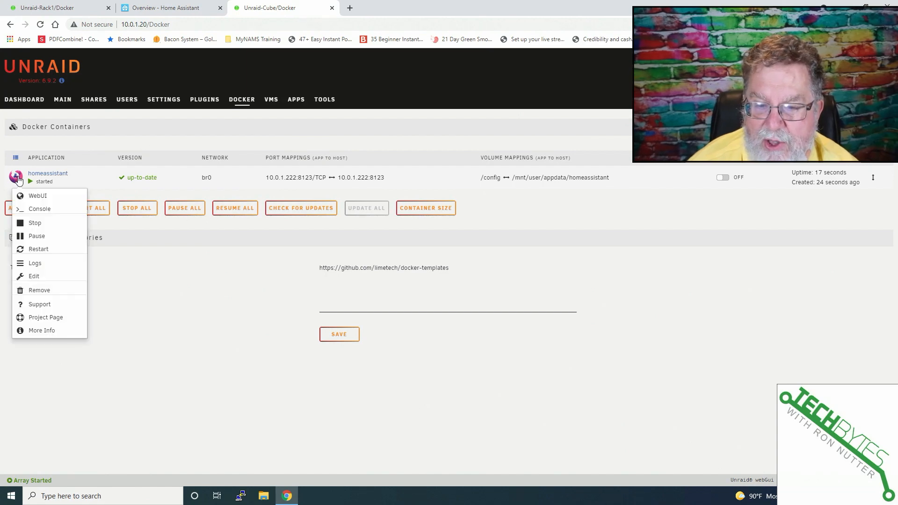
{"action": "left_click", "coordinate": [26, 197]}
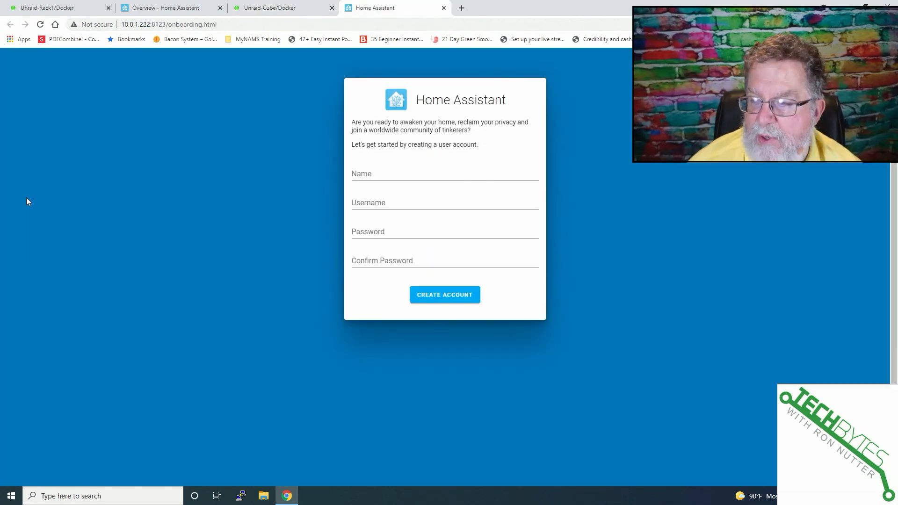
{"action": "type", "text": "admin"}
{"action": "key", "text": "Tab"}
{"action": "key", "text": "Tab"}
{"action": "type", "text": "admin"}
{"action": "key", "text": "Tab"}
{"action": "type", "text": "admin"}
{"action": "key", "text": "Return"}
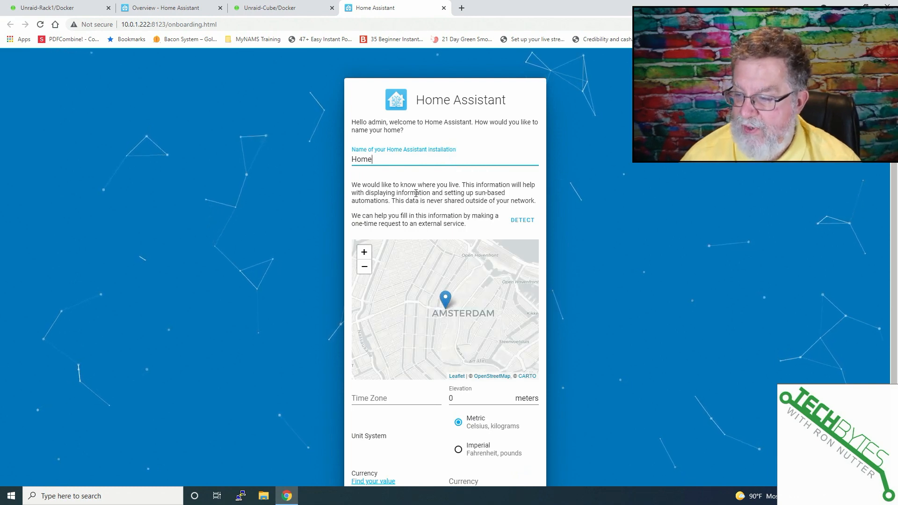
Step: Keep the home name Home, enable all four analytics sharing options, and finish onboarding
{"action": "scroll", "coordinate": [276, 225], "scroll_direction": "down", "scroll_amount": 1}
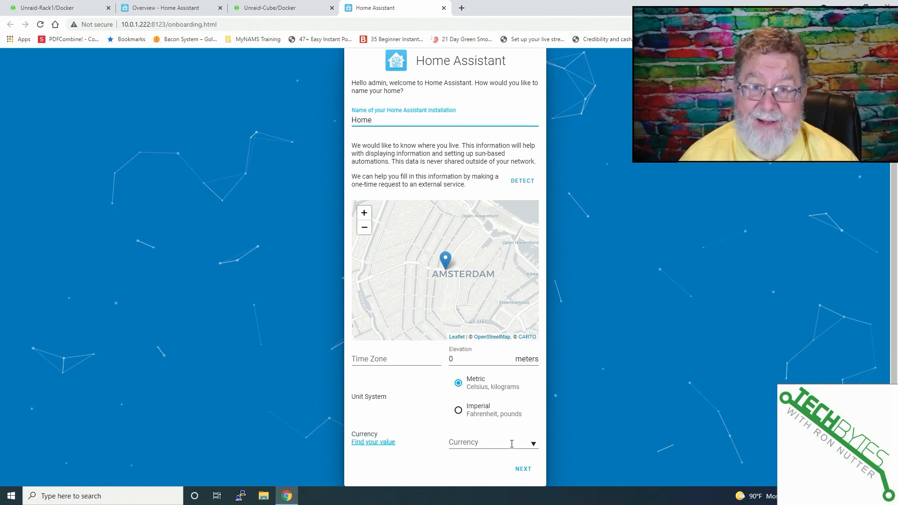
{"action": "left_click", "coordinate": [523, 470]}
{"action": "left_click", "coordinate": [363, 143]}
{"action": "left_click", "coordinate": [362, 176]}
{"action": "left_click", "coordinate": [363, 211]}
{"action": "left_click", "coordinate": [363, 244]}
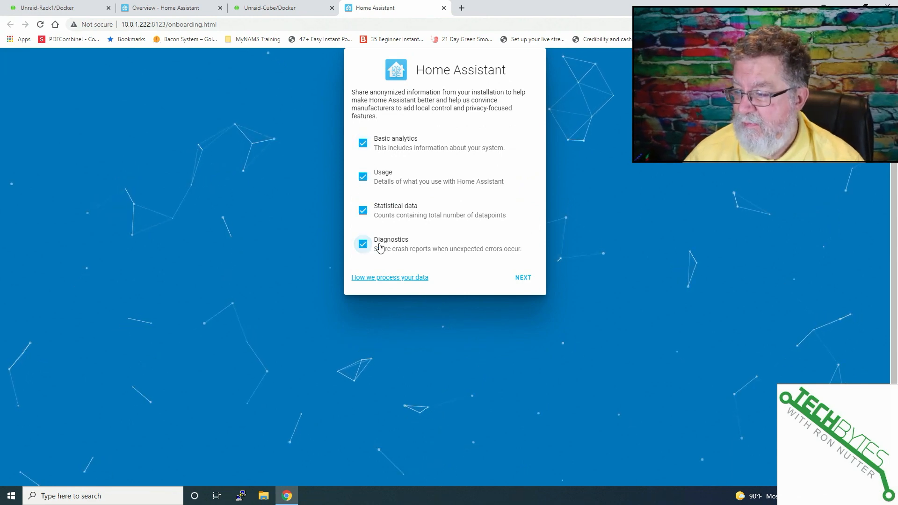
{"action": "left_click", "coordinate": [522, 280]}
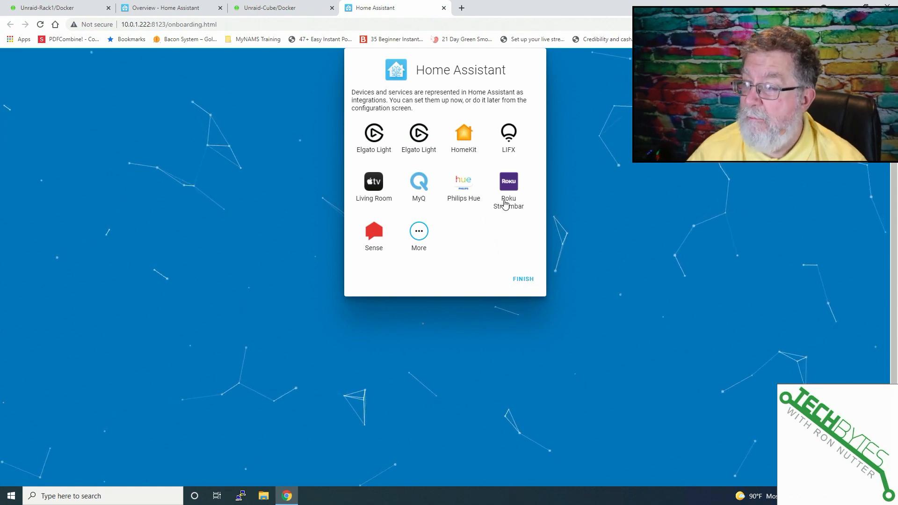
{"action": "left_click", "coordinate": [527, 282]}
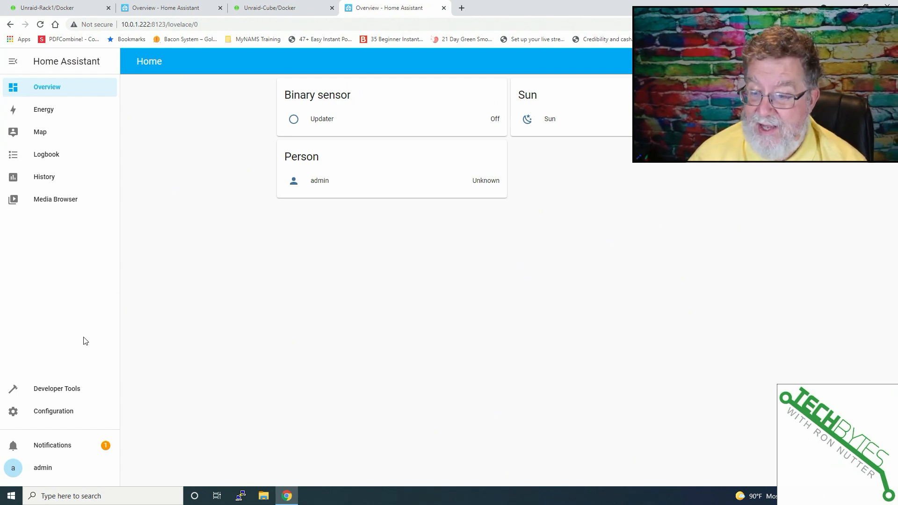
Step: Examine the Integrations configuration page and compare with the existing Home Assistant instance's overview
{"action": "left_click", "coordinate": [64, 414]}
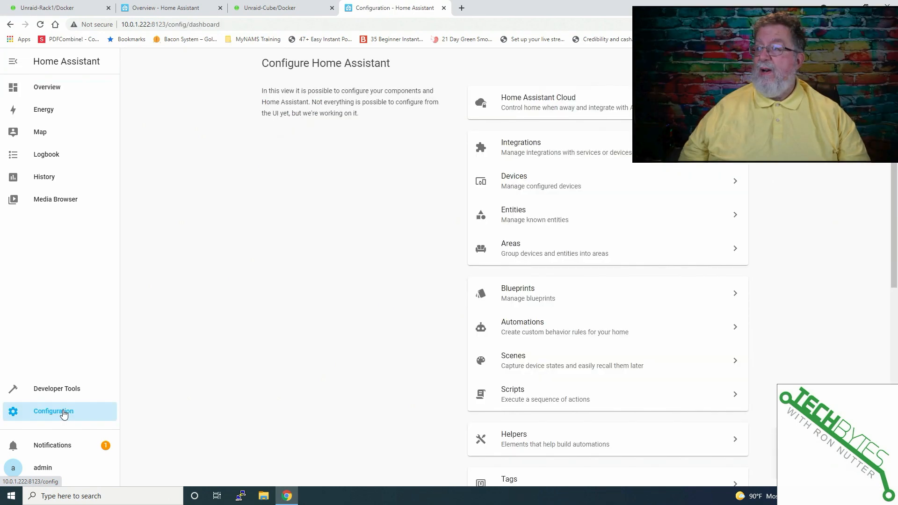
{"action": "left_click", "coordinate": [571, 148]}
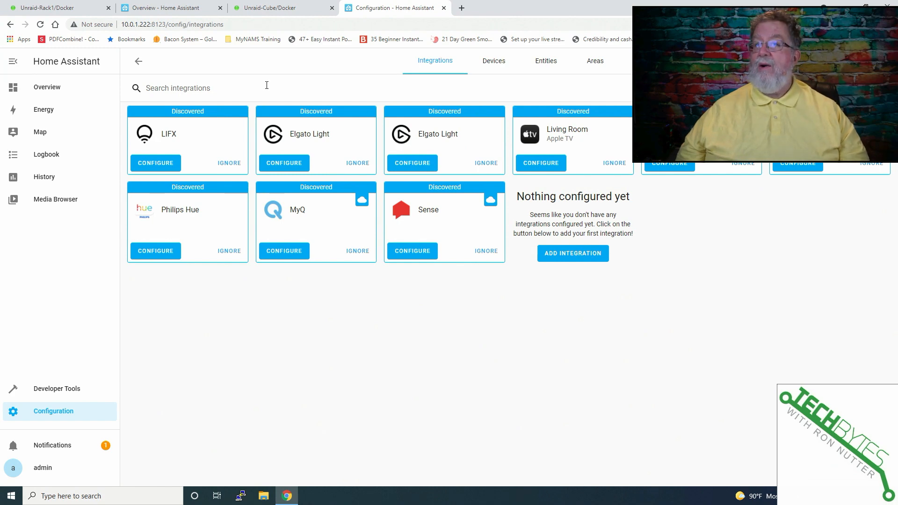
{"action": "left_click", "coordinate": [51, 89]}
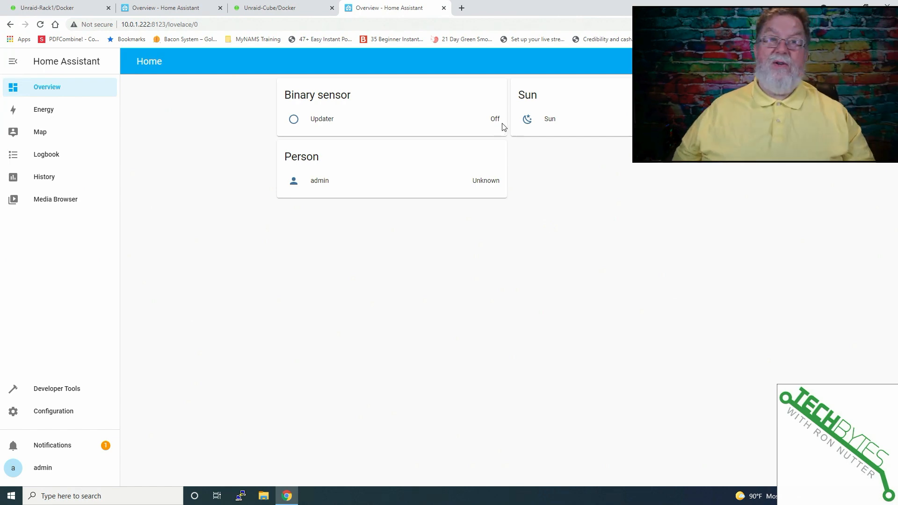
{"action": "left_click", "coordinate": [162, 7]}
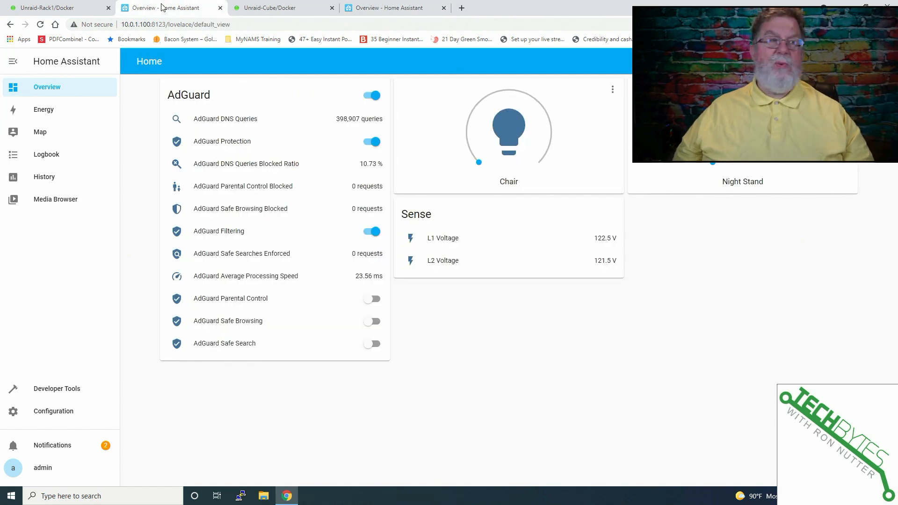